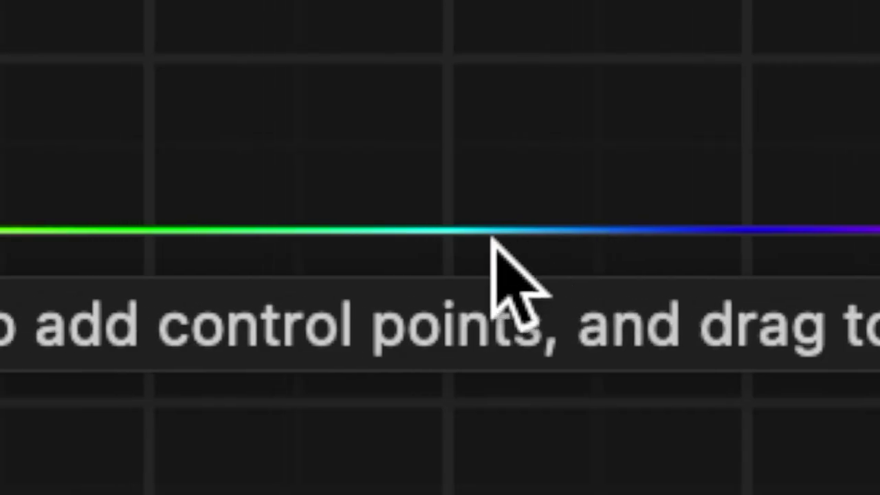
# - Add a point on the hue curve, raise it into a peak, and add a red-green saturation point
pyautogui.click(491, 240)
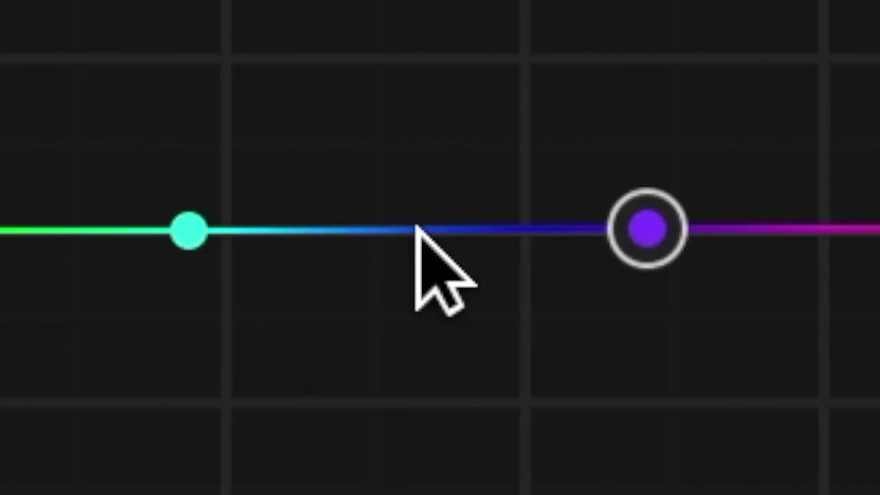
pyautogui.moveTo(414, 227); pyautogui.dragTo(440, 40)
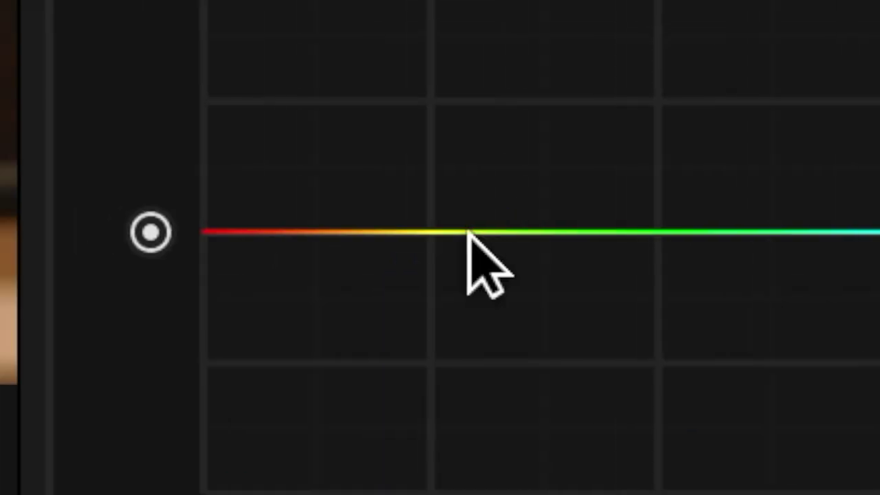
pyautogui.click(471, 236)
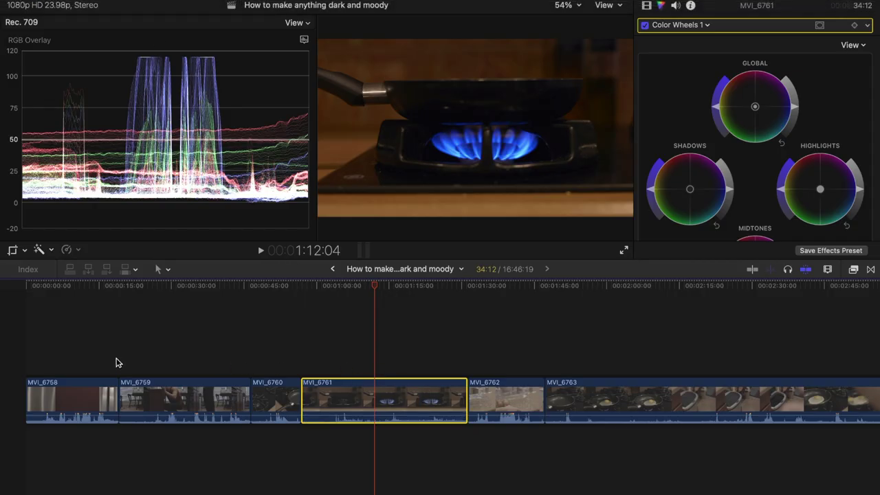
# - Select all 15 timeline clips with Command-A after trying marquee selections
pyautogui.moveTo(110, 376); pyautogui.dragTo(326, 369)
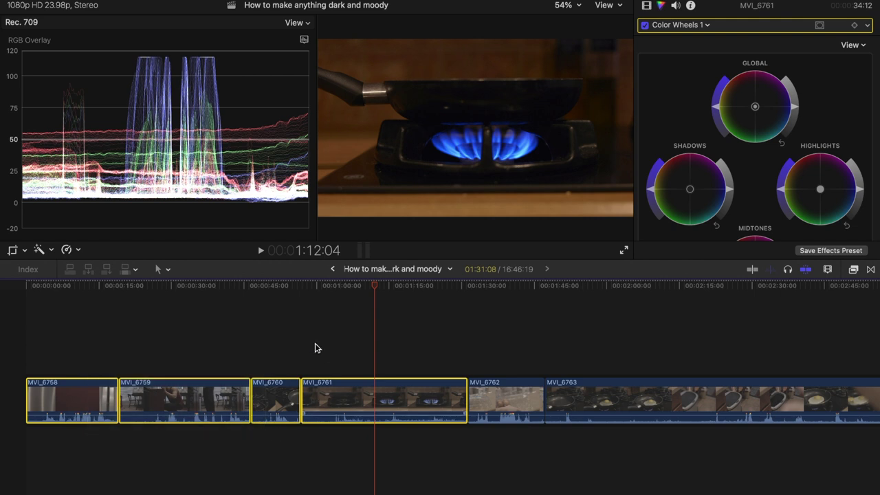
pyautogui.click(310, 348)
pyautogui.moveTo(77, 359); pyautogui.dragTo(259, 417)
pyautogui.moveTo(525, 342); pyautogui.dragTo(855, 457)
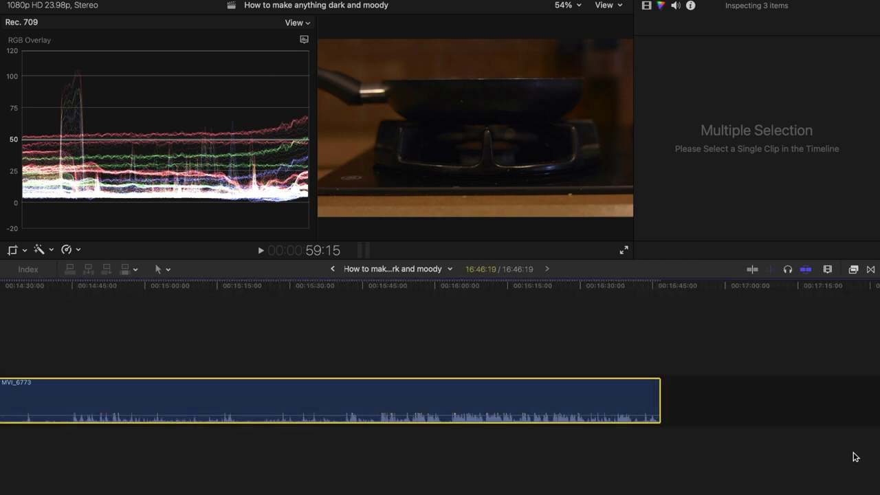
pyautogui.press('super+a')
pyautogui.hscroll(-20, 524, 441)
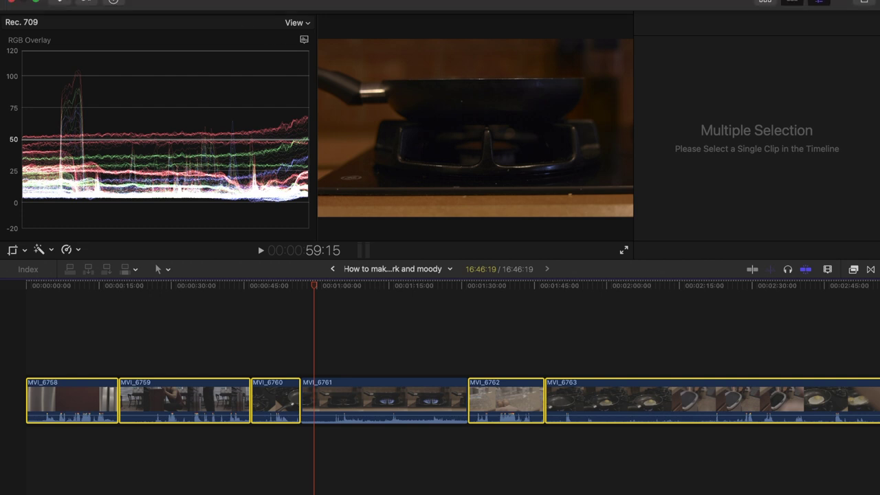
# - Bring up Edit > Paste Attributes with MVI_6761's four color effects checked
pyautogui.click(131, 2)
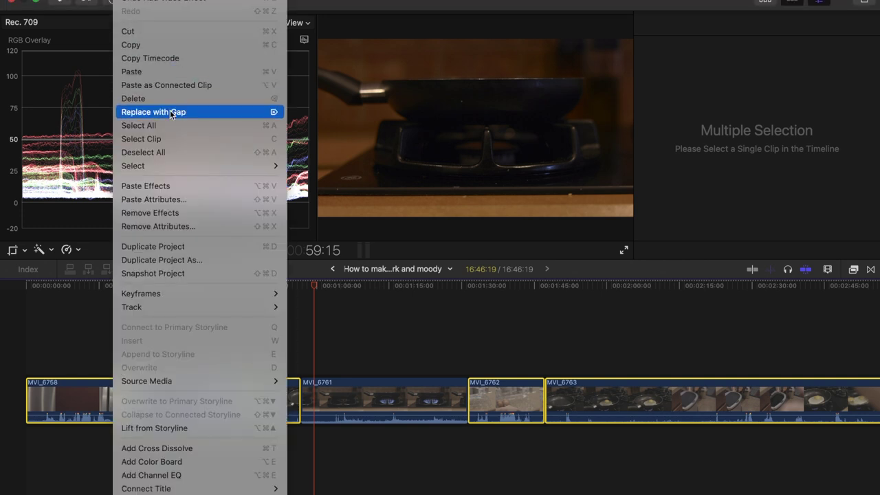
pyautogui.click(182, 200)
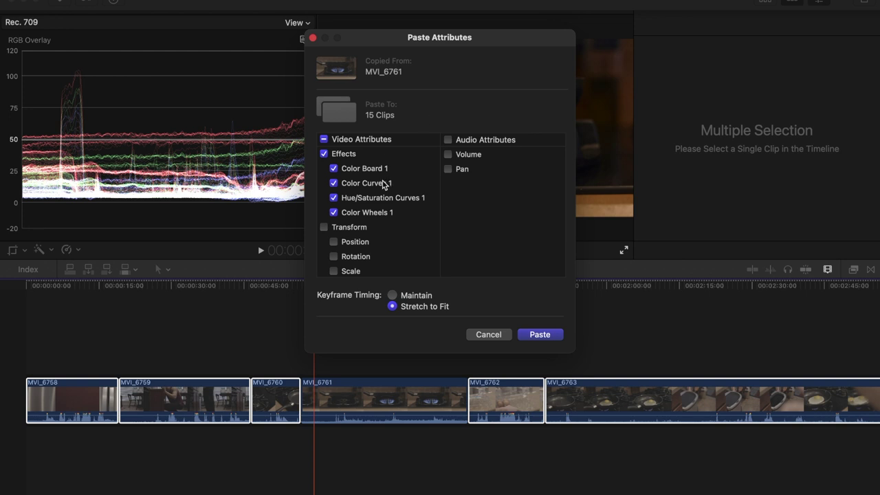
pyautogui.scroll(-3, 387, 184)
pyautogui.scroll(3, 372, 184)
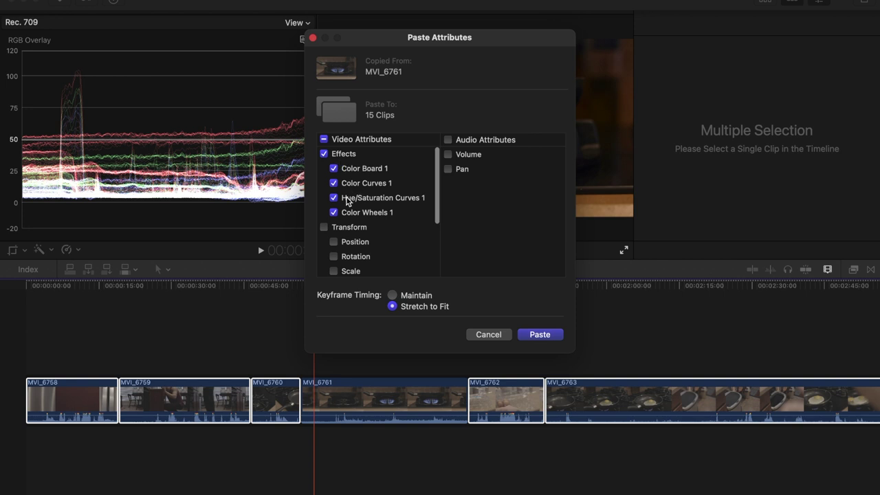
pyautogui.scroll(-4, 374, 220)
pyautogui.scroll(4, 378, 200)
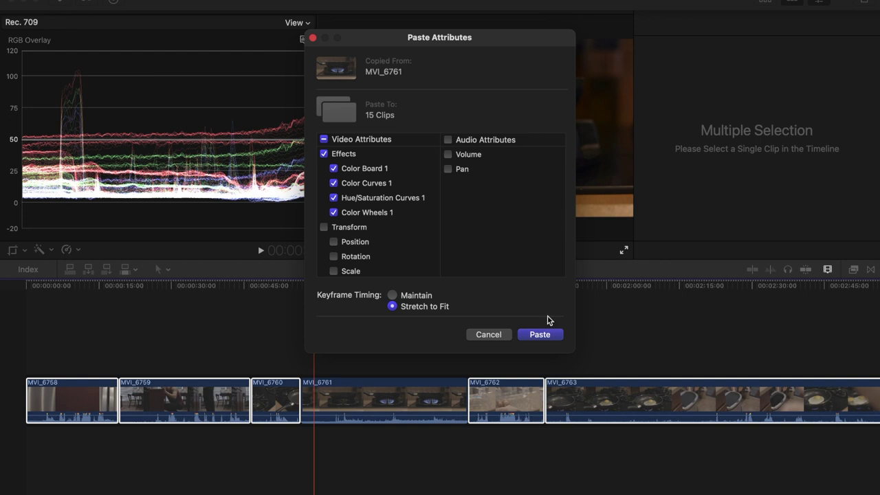
# - Paste the four color effects onto all clips, then deselect and view MVI_6762 and MVI_6763
pyautogui.click(540, 335)
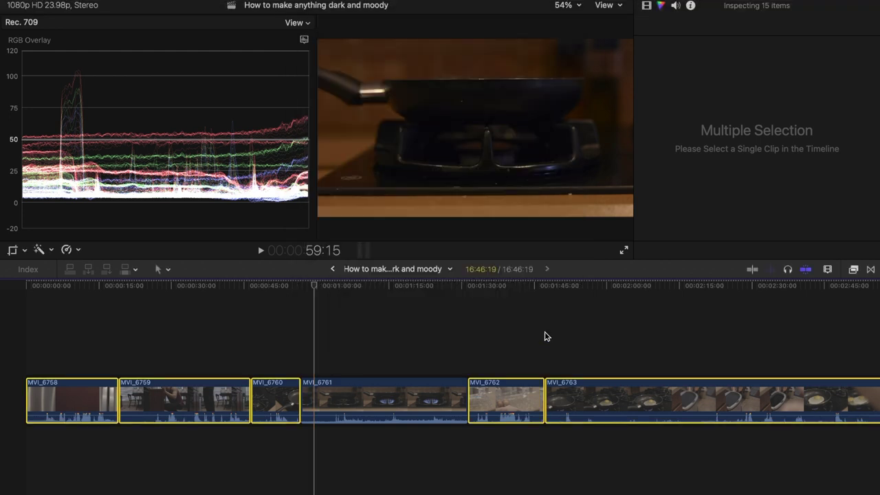
pyautogui.click(502, 346)
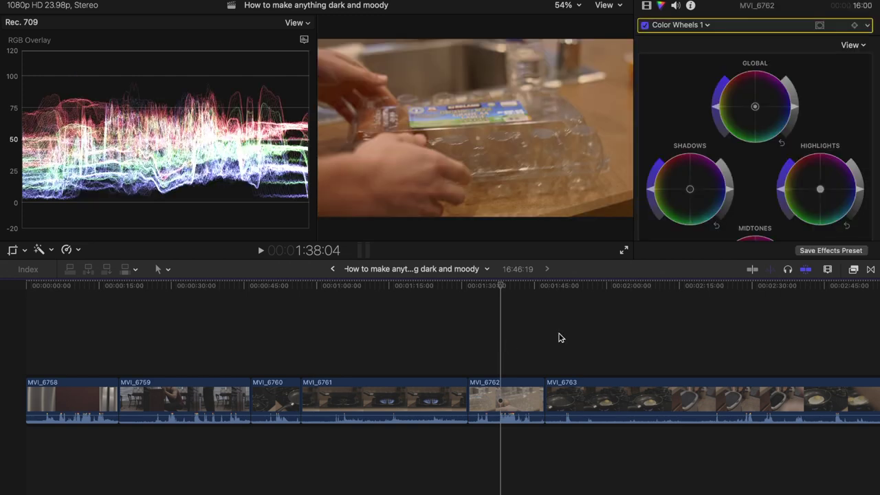
pyautogui.click(595, 336)
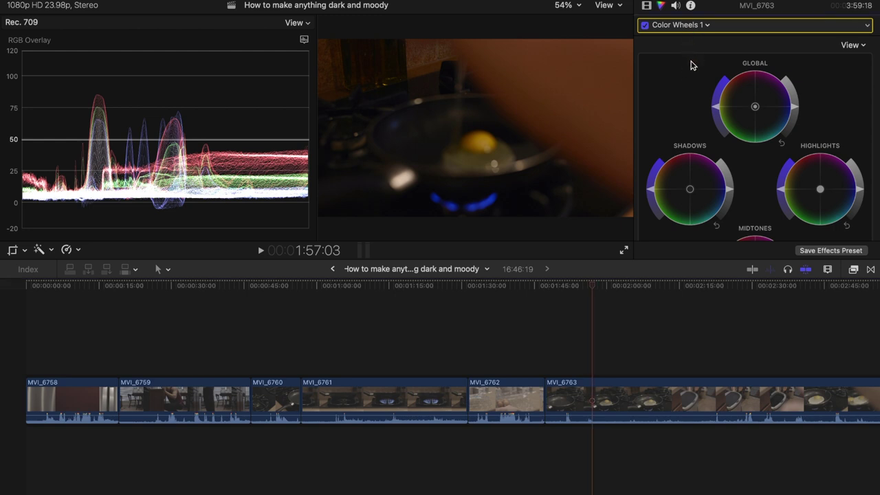
# - Show MVI_6763's Color Curves 1 correction and check an earlier frame of the clip
pyautogui.click(699, 31)
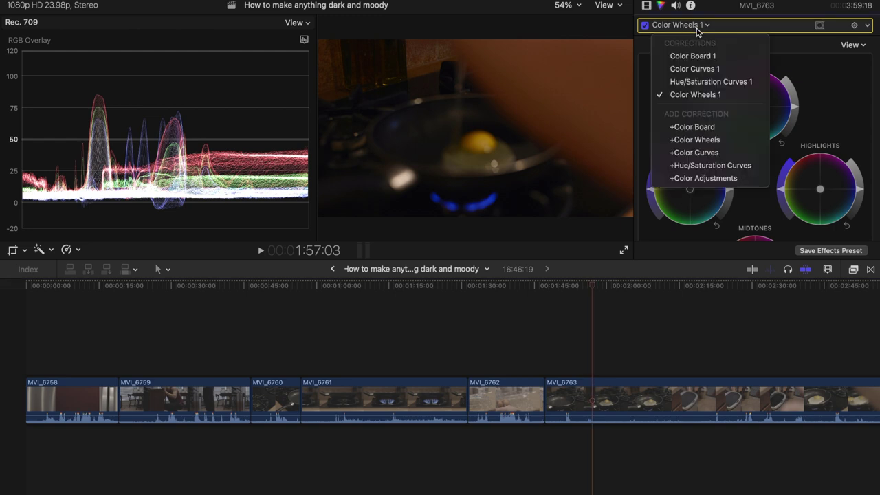
pyautogui.click(696, 69)
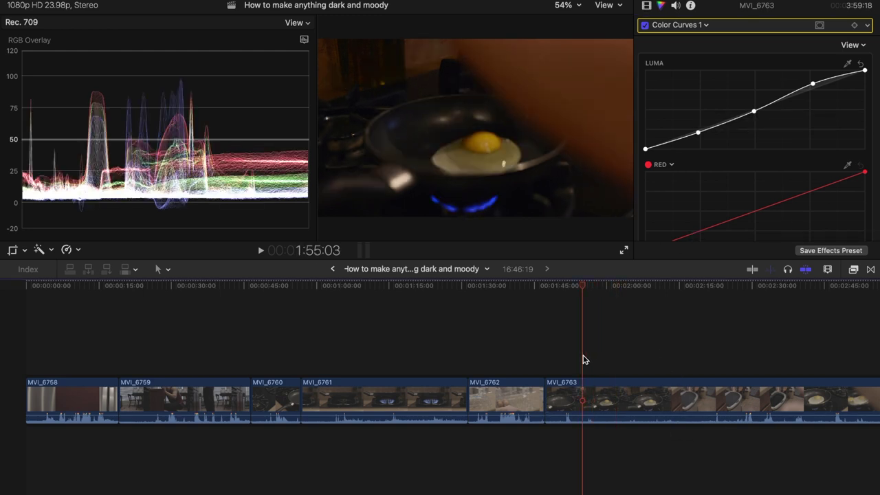
pyautogui.click(583, 359)
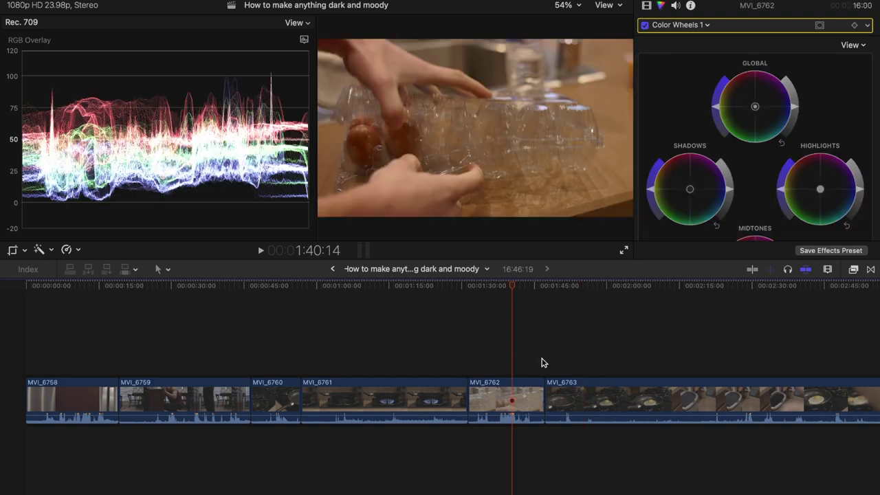
# - Preview frames of MVI_6761, MVI_6762 and MVI_6763 to check the pasted grade
pyautogui.click(411, 363)
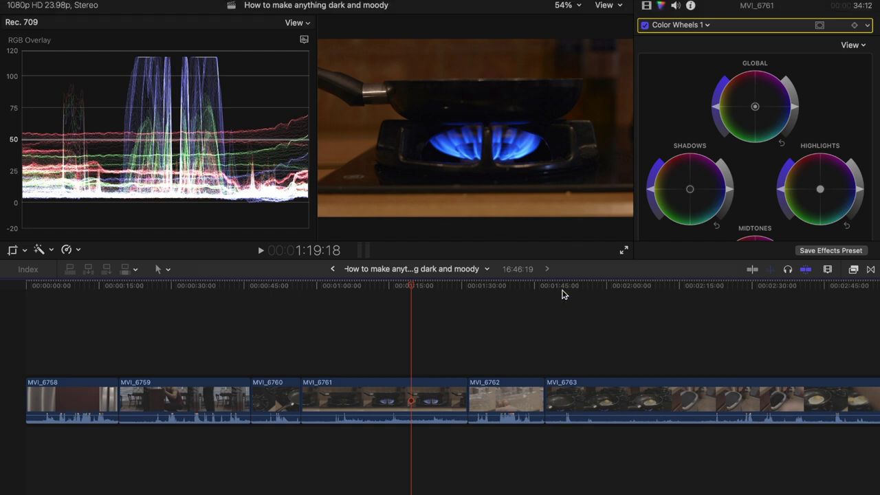
pyautogui.click(511, 346)
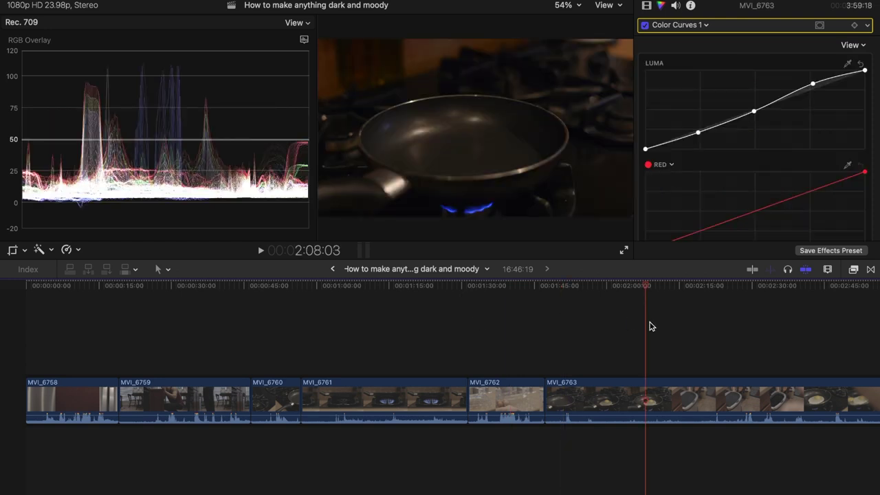
pyautogui.hscroll(5, 650, 328)
pyautogui.click(656, 334)
pyautogui.hscroll(10, 650, 332)
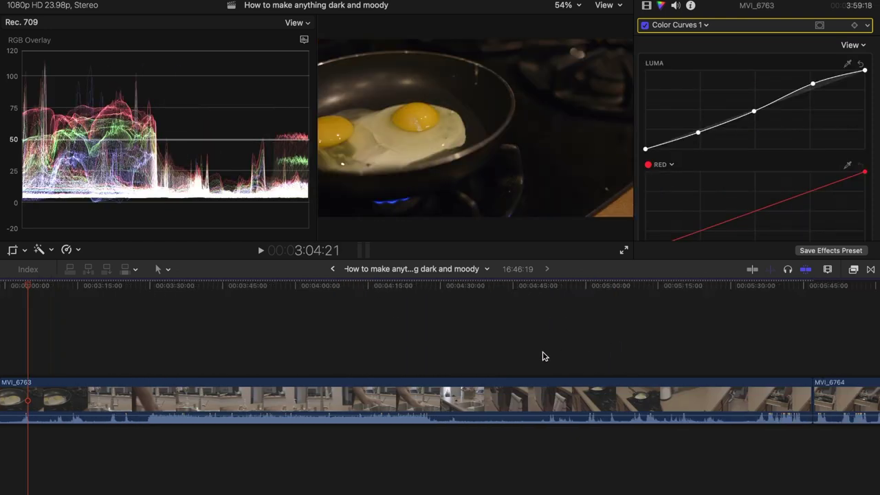
pyautogui.click(390, 351)
pyautogui.click(643, 350)
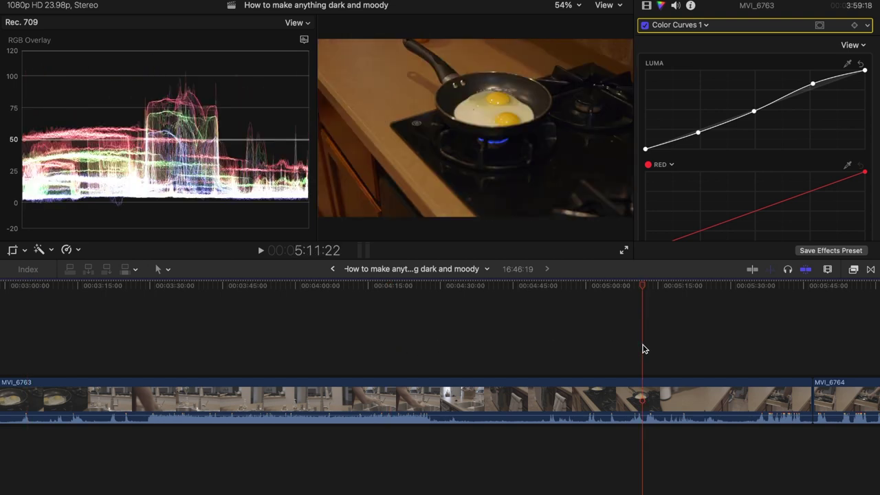
# - Continue through MVI_6765 and onward to MVI_6771, checking the grade on each
pyautogui.hscroll(10, 643, 349)
pyautogui.click(588, 348)
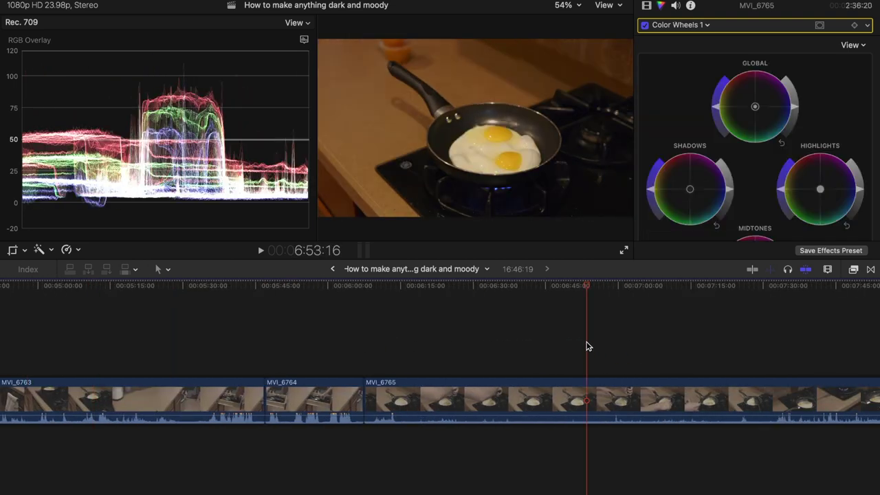
pyautogui.hscroll(10, 586, 347)
pyautogui.click(598, 347)
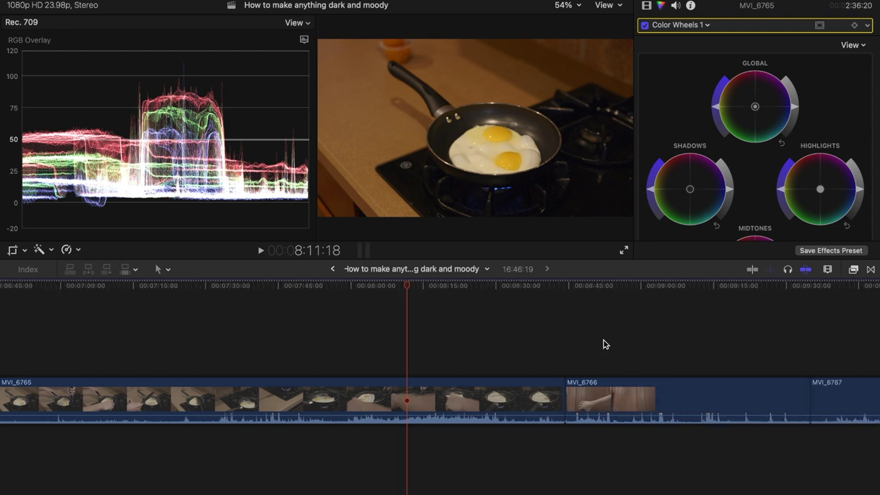
pyautogui.click(615, 341)
pyautogui.hscroll(10, 622, 344)
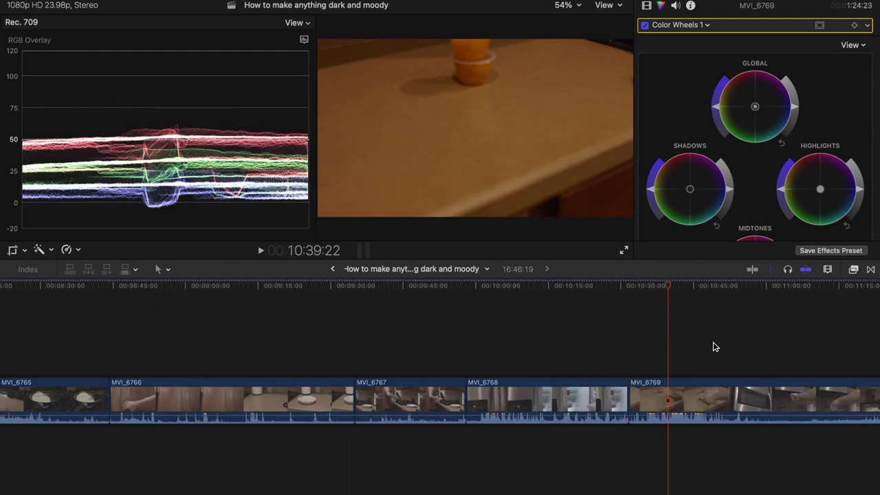
pyautogui.hscroll(10, 731, 347)
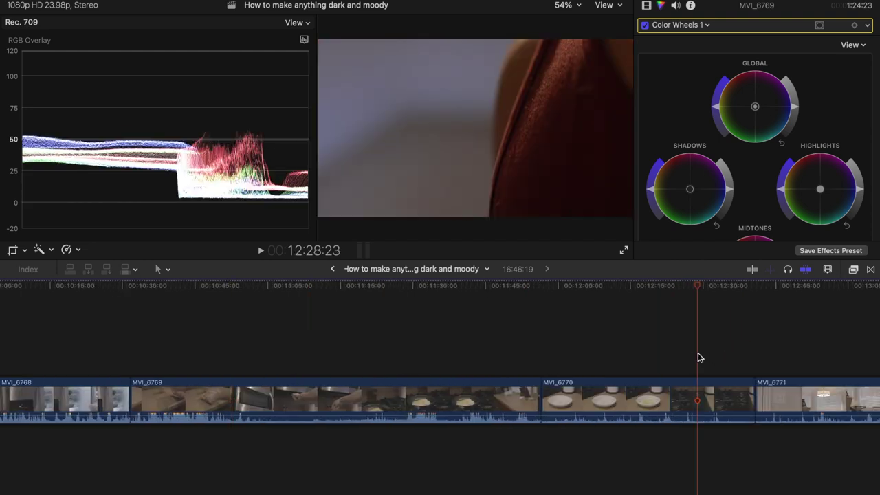
pyautogui.hscroll(10, 795, 337)
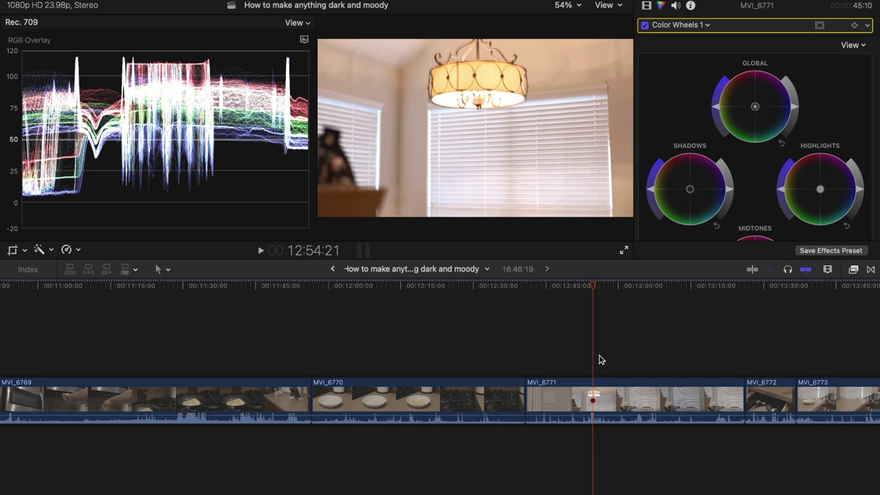
pyautogui.click(655, 353)
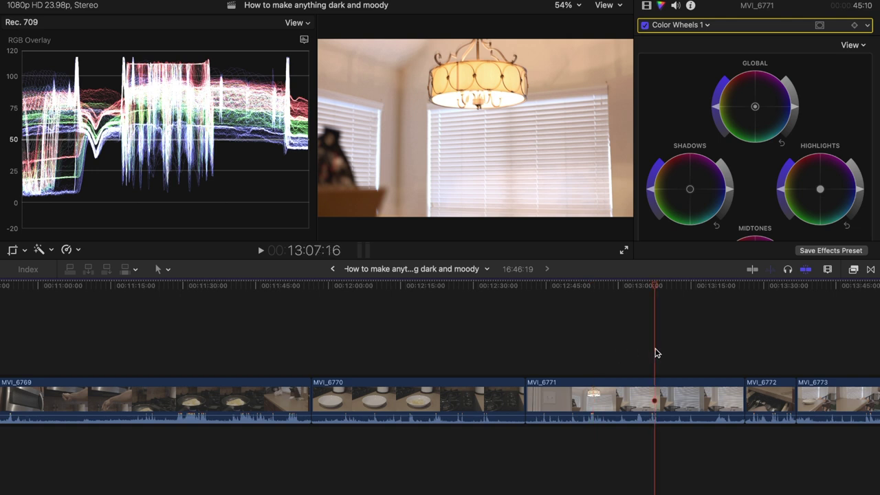
pyautogui.click(696, 354)
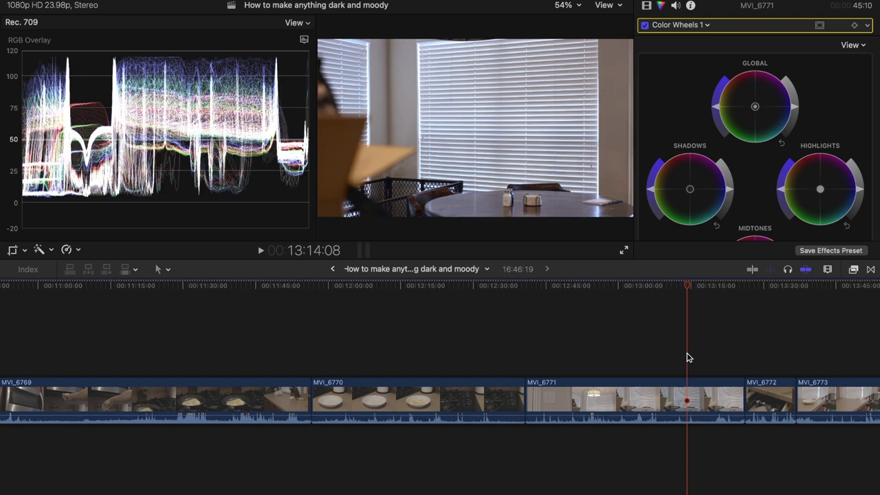
pyautogui.click(674, 359)
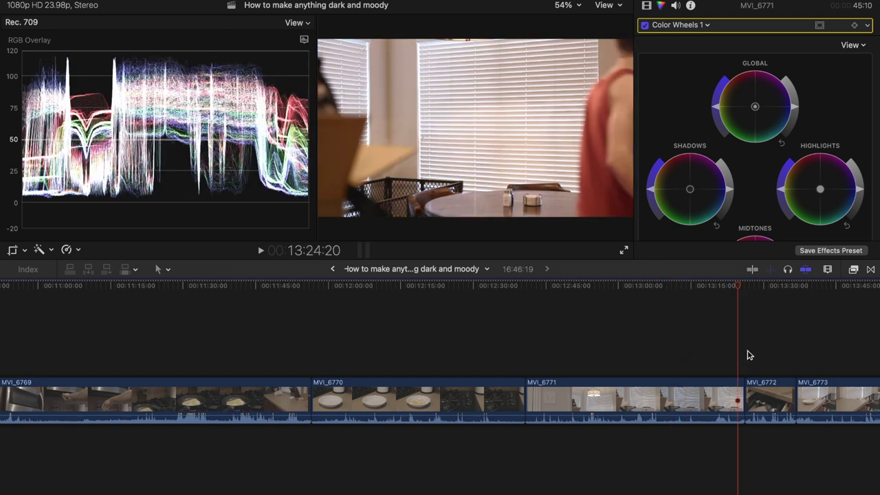